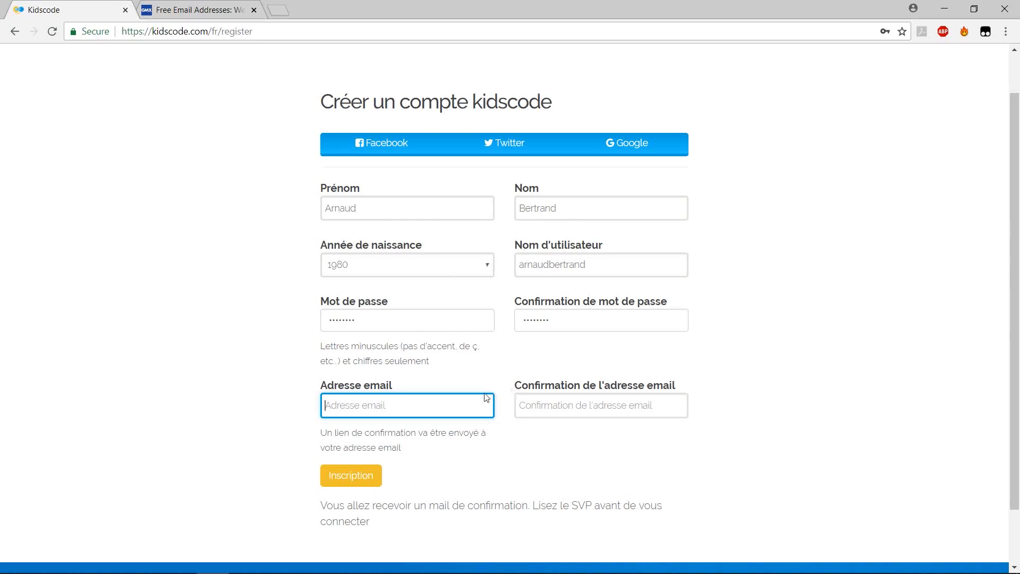
Paste the teacher's e-mail address into both the Adresse email and confirmation fields.
key("ctrl+v")
left_click(539, 405)
key("ctrl+v")
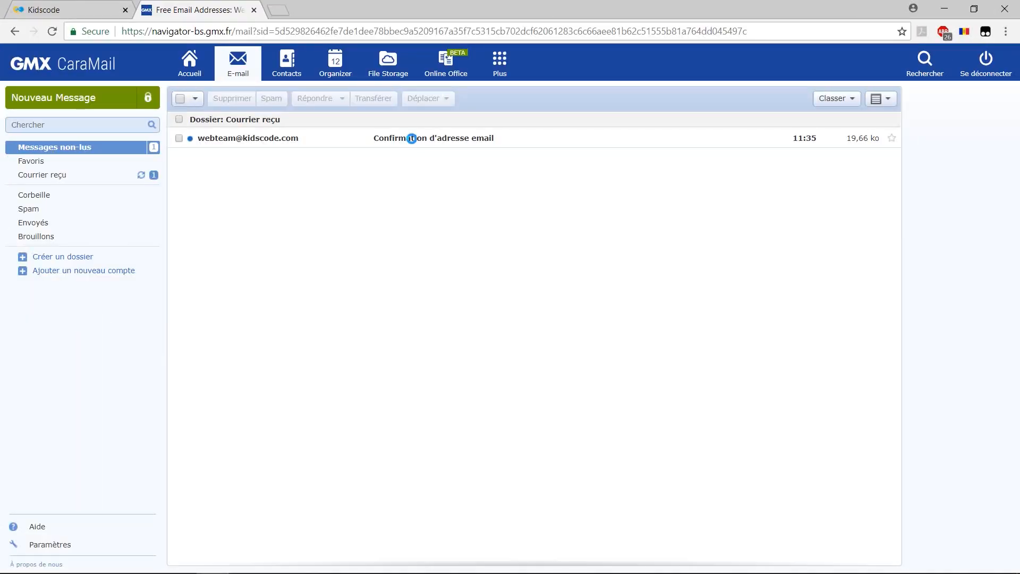
Open Kidscode's 'Confirmation d'adresse email' message in the GMX Courrier reçu inbox.
left_click(412, 142)
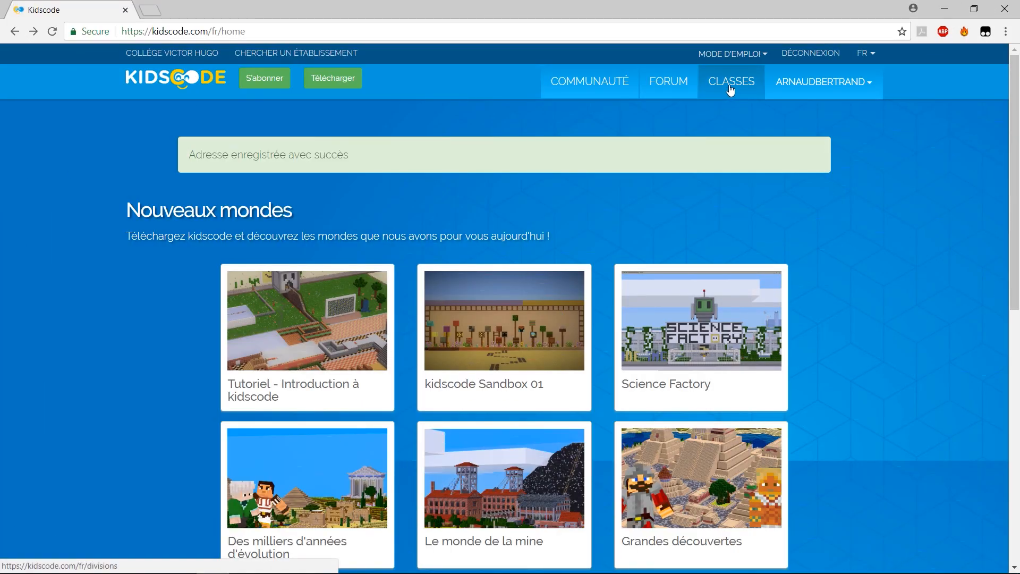
Start a new class in CLASSES, naming it '6e' and choosing its average age.
left_click(731, 87)
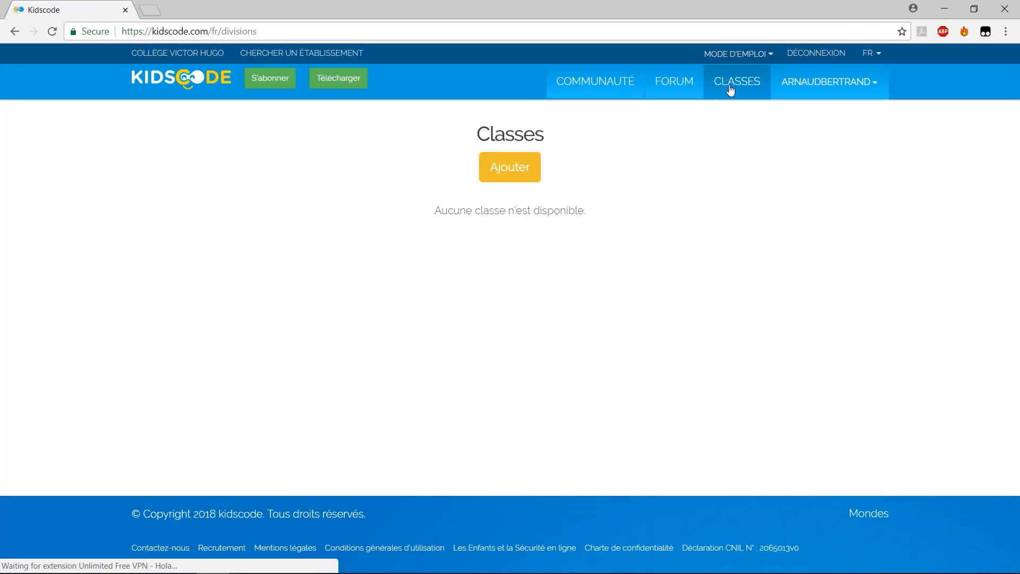
left_click(515, 170)
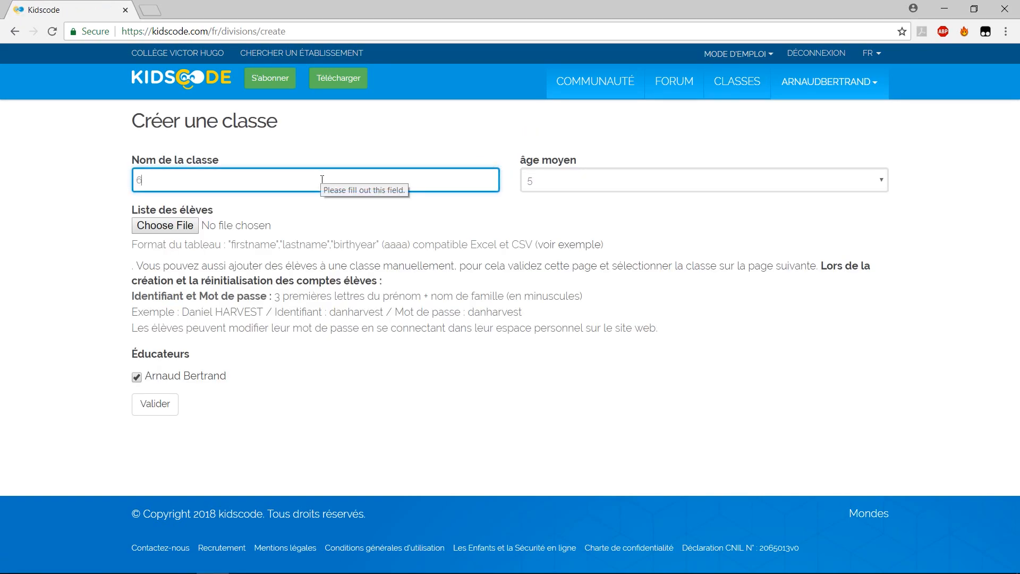
type("6e Bleu")
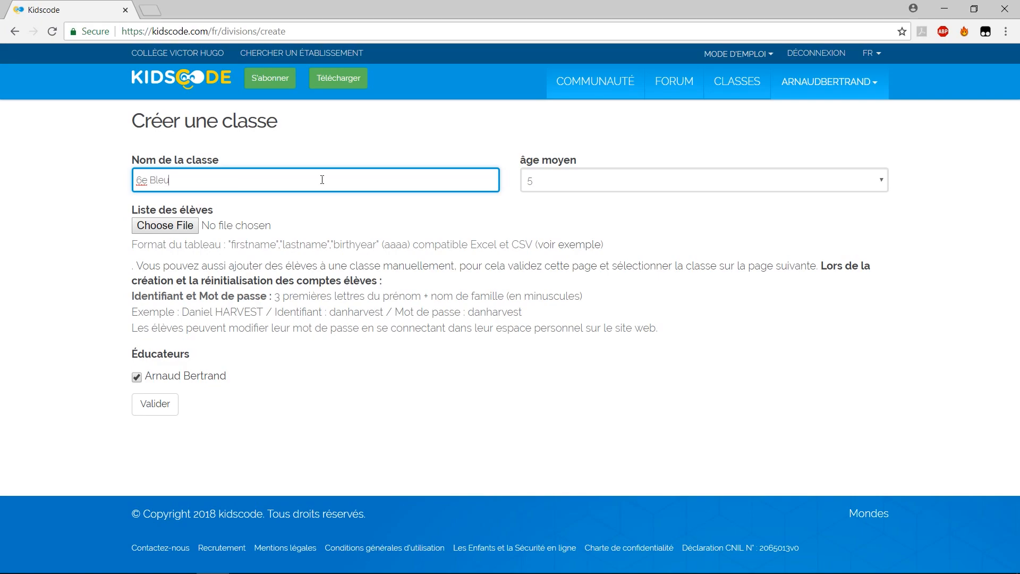
left_click(572, 182)
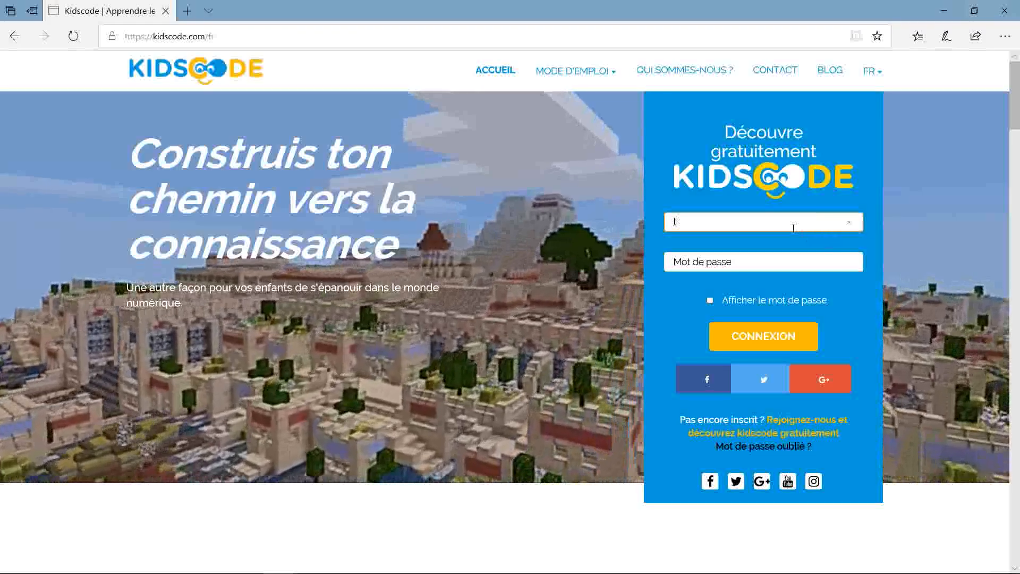
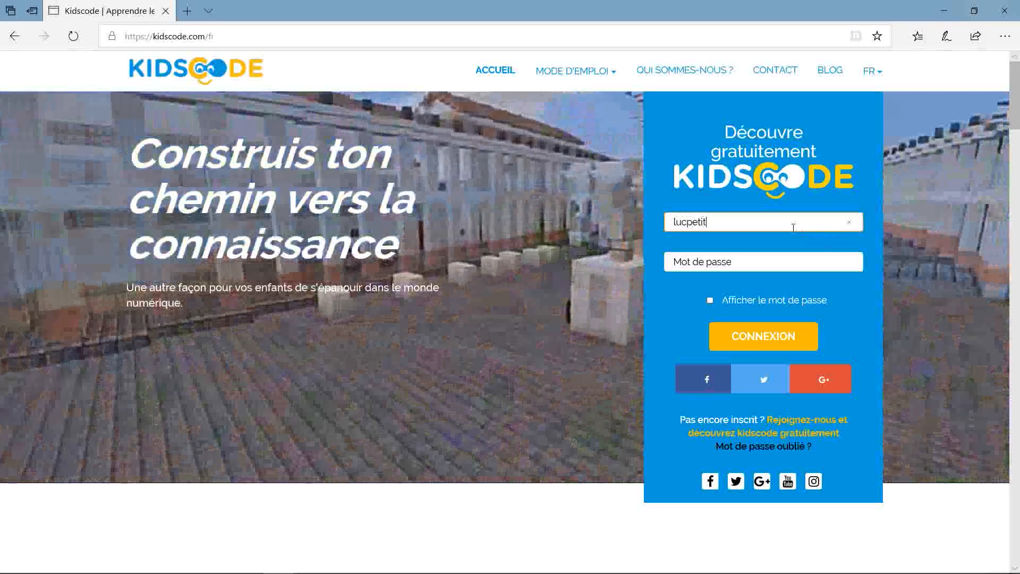
Log in on kidscode.com with the student's username and password, showing the password.
left_click(771, 263)
type("****")
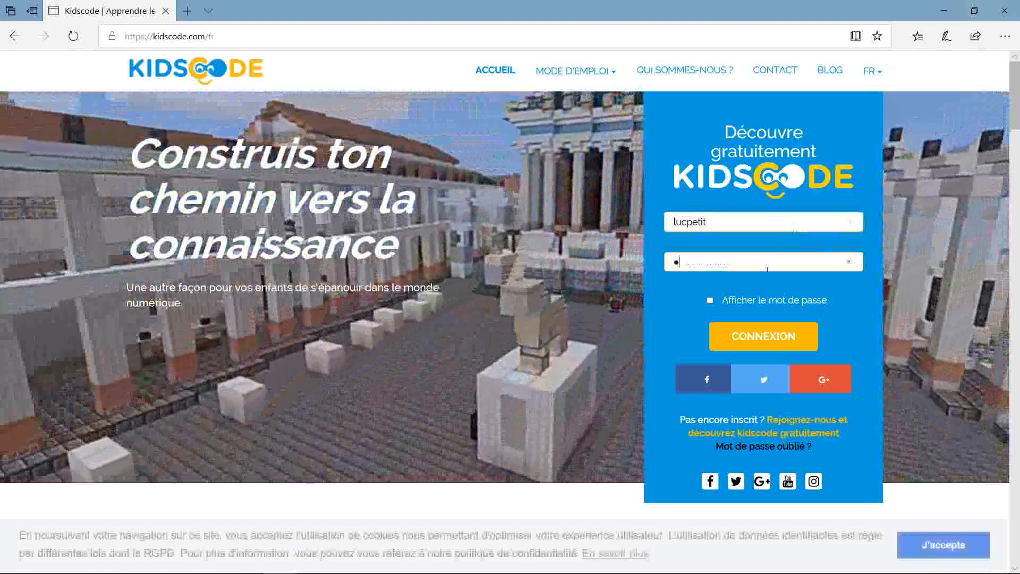
type("****")
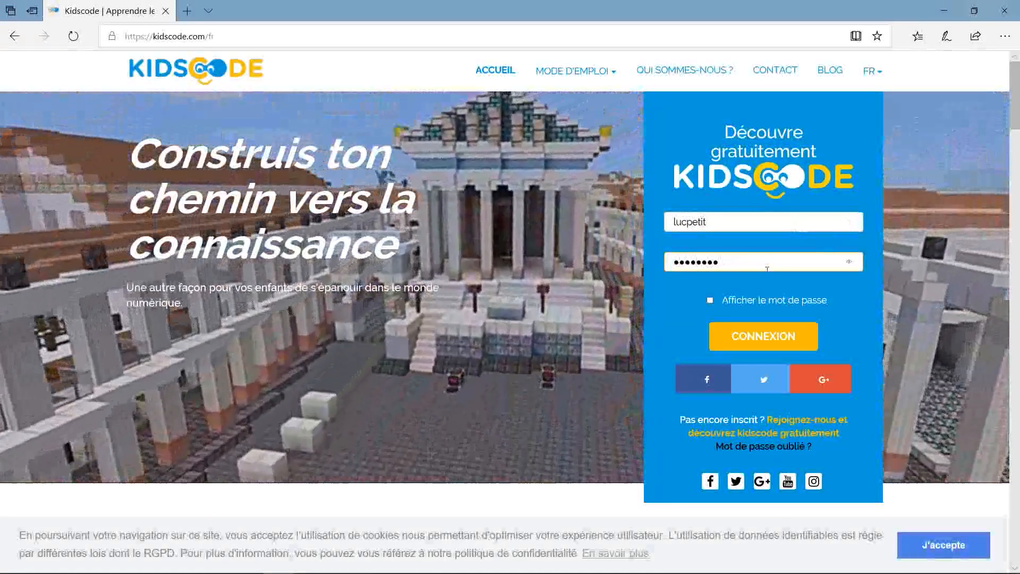
left_click(715, 301)
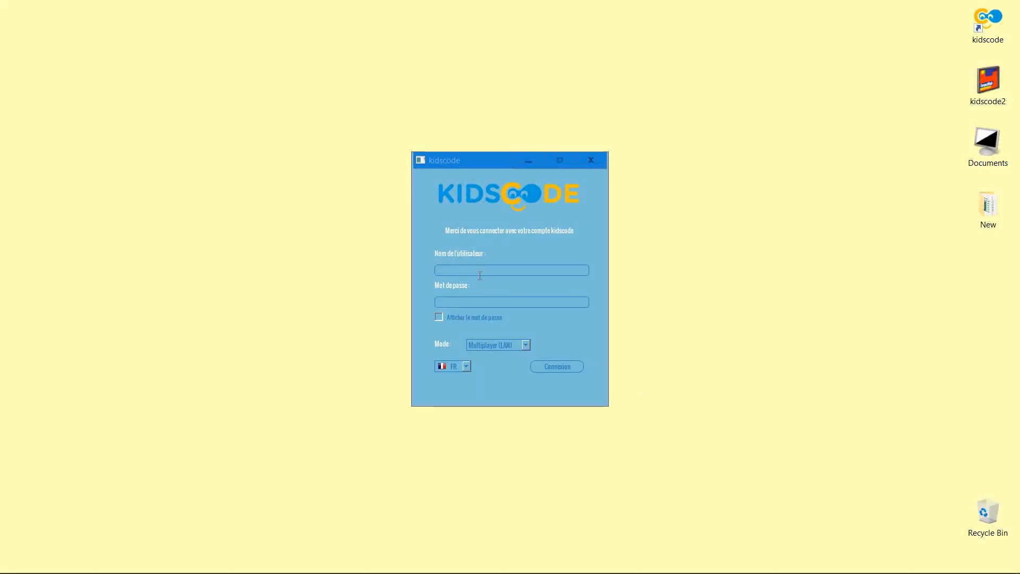
left_click(479, 272)
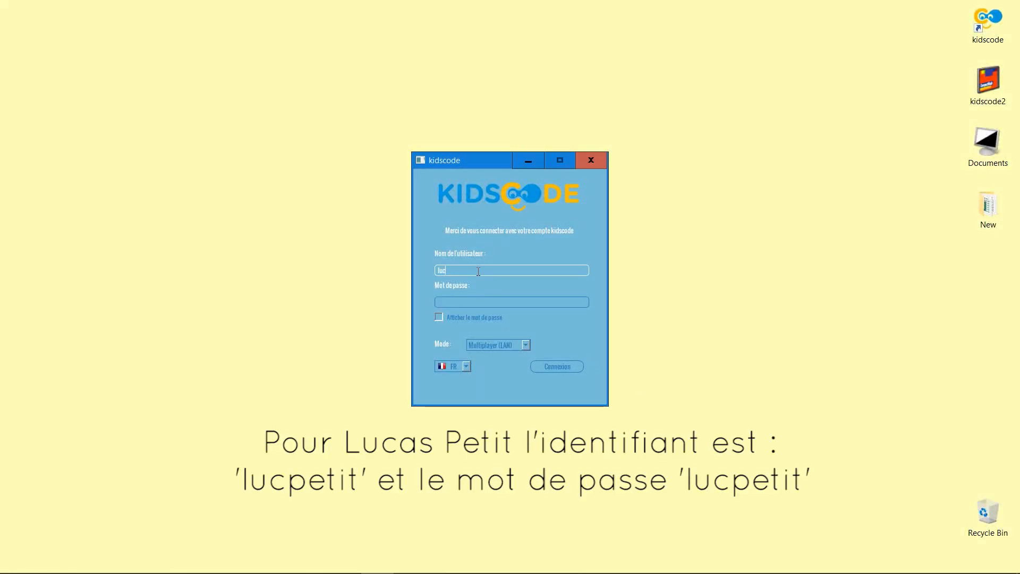
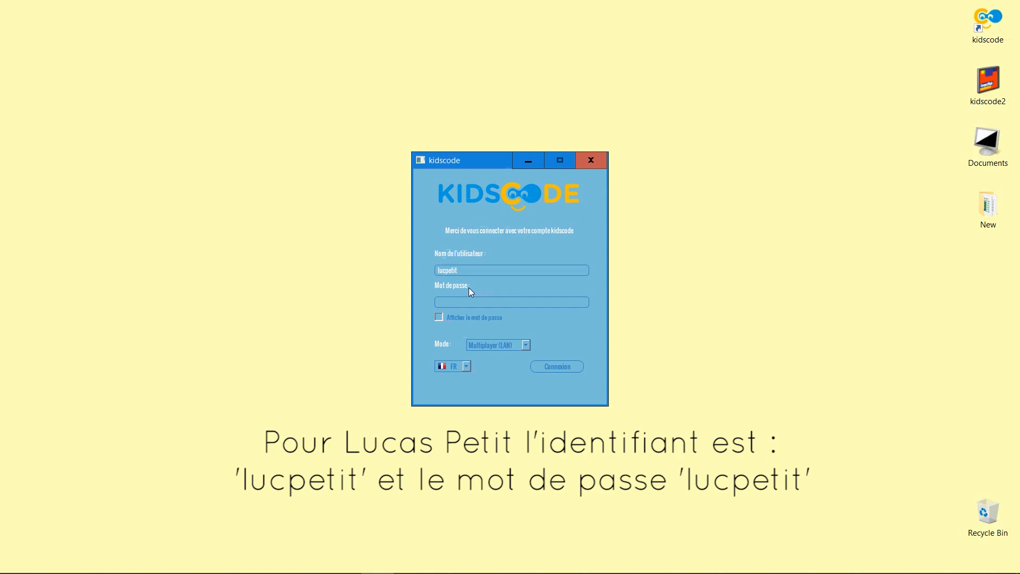
Enter the student's username in the launcher login, with password display turned on.
left_click(439, 318)
left_click(463, 303)
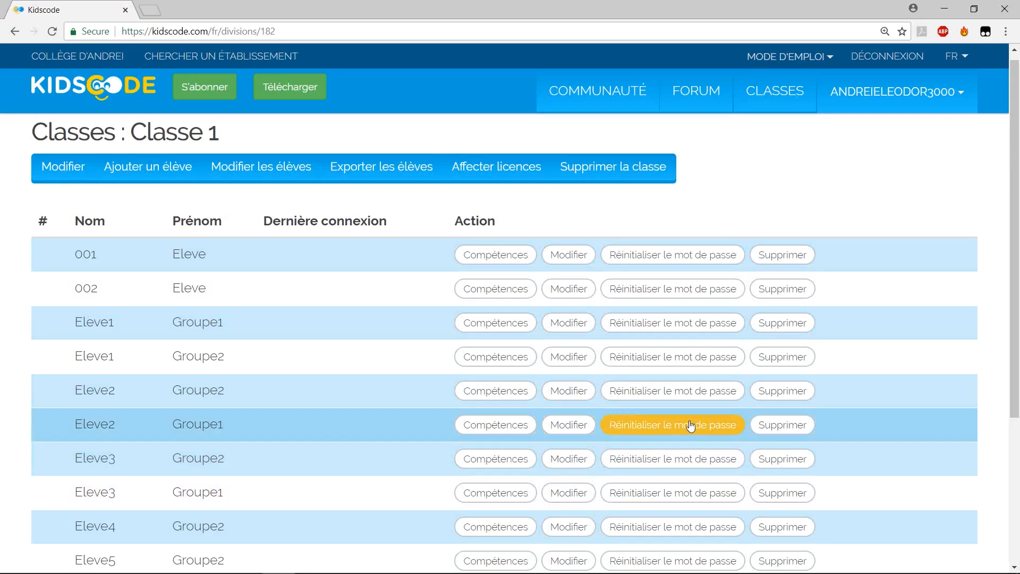
Reset one student's password to the name-based default and confirm the prompt.
left_click(669, 361)
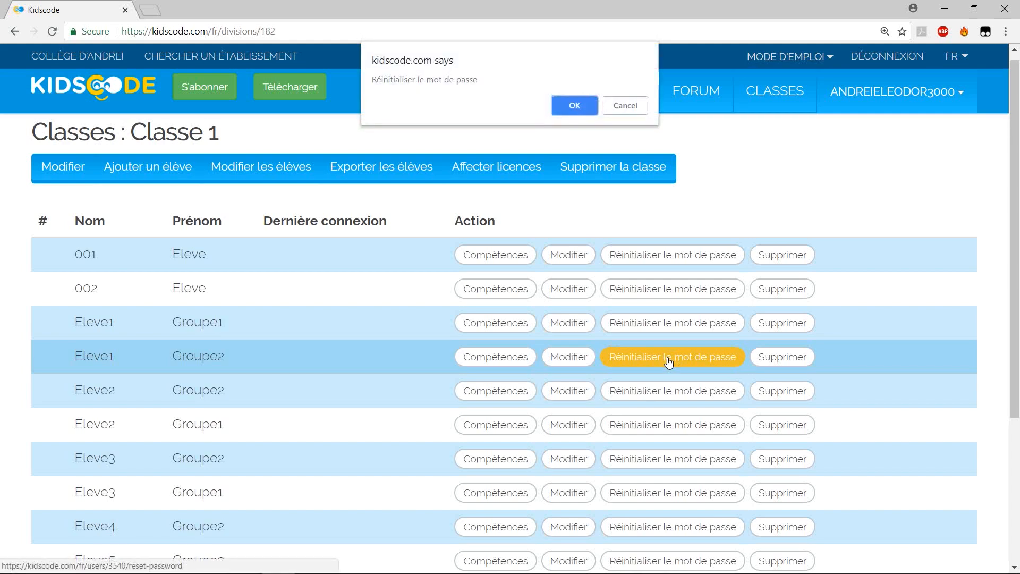
left_click(570, 108)
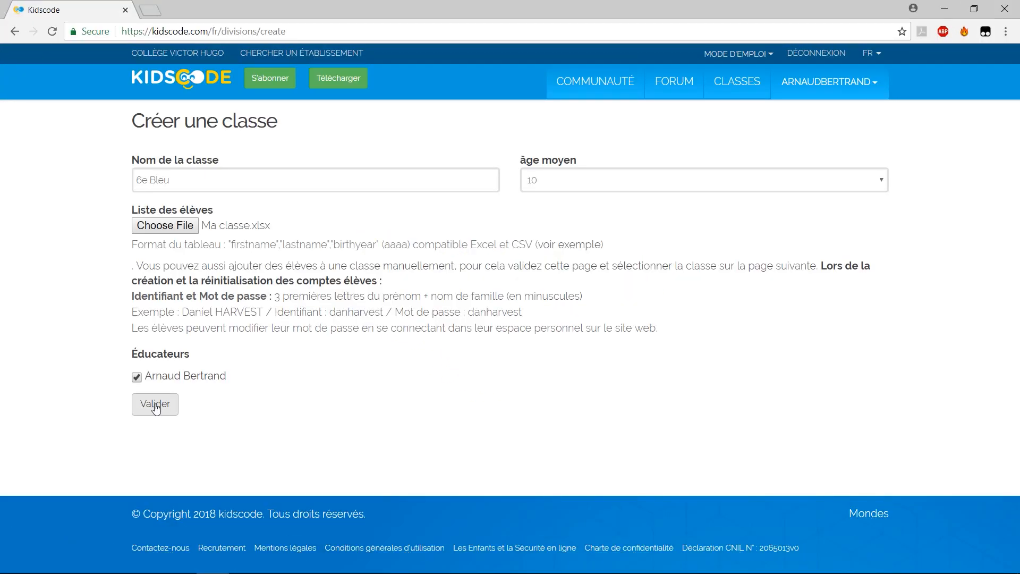
Create class 6e Bleu with the Ma classe.xlsx pupil list, then view subscription plans.
left_click(155, 407)
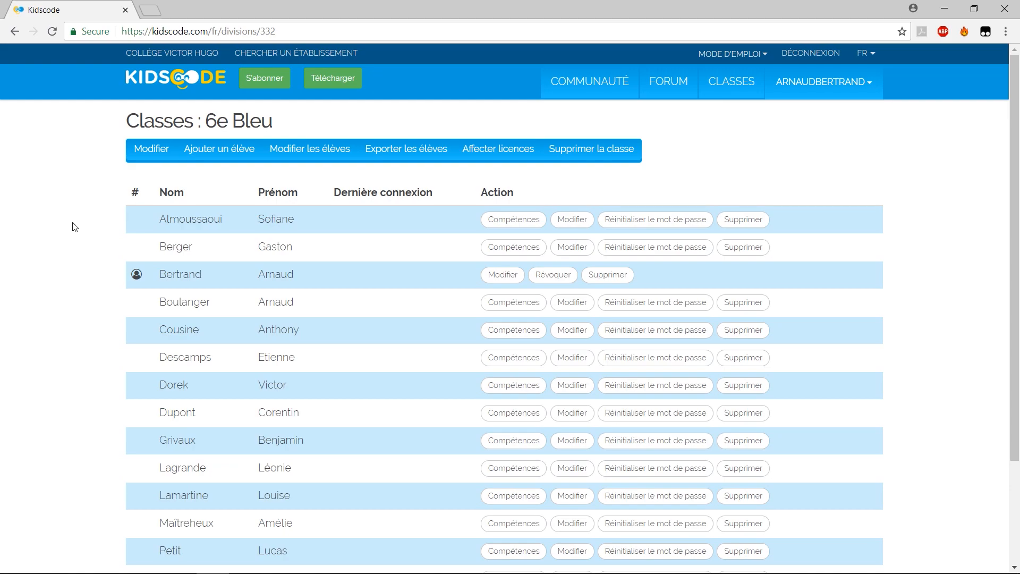
left_click(262, 84)
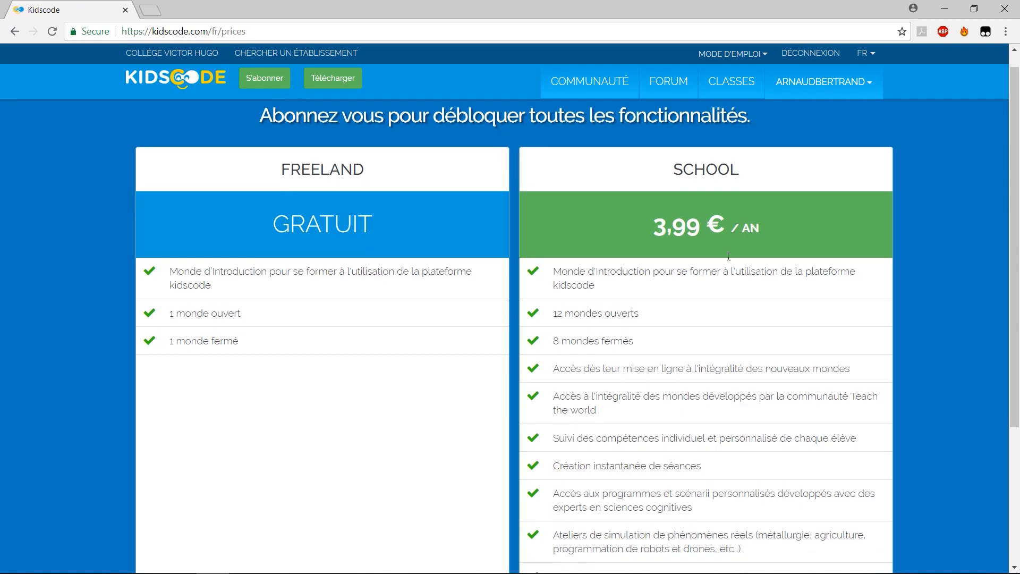
Order 15 School licences for a 59,85 total and continue the purchase.
scroll(728, 257, "down", 4)
left_click(690, 440)
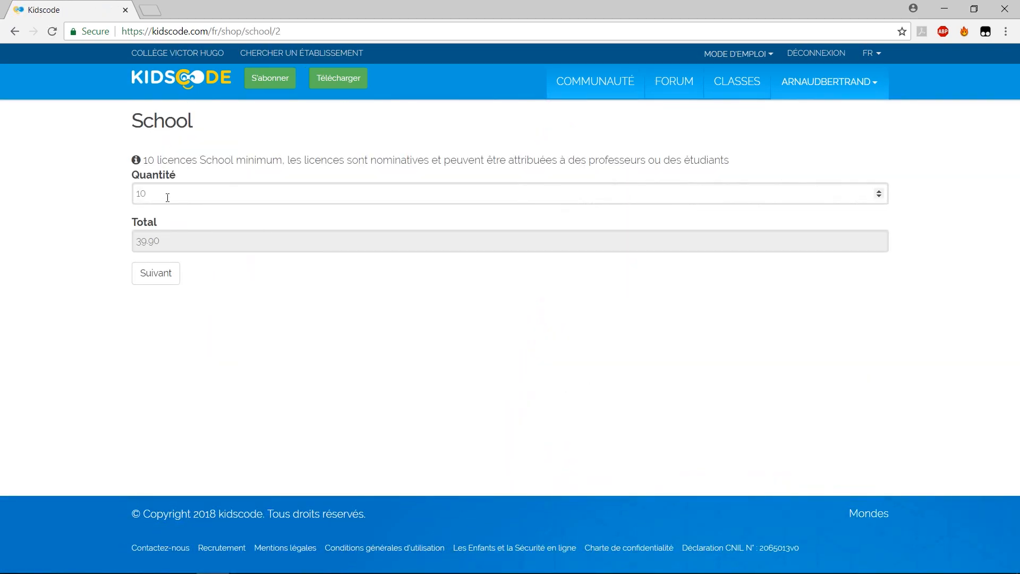
left_click(167, 195)
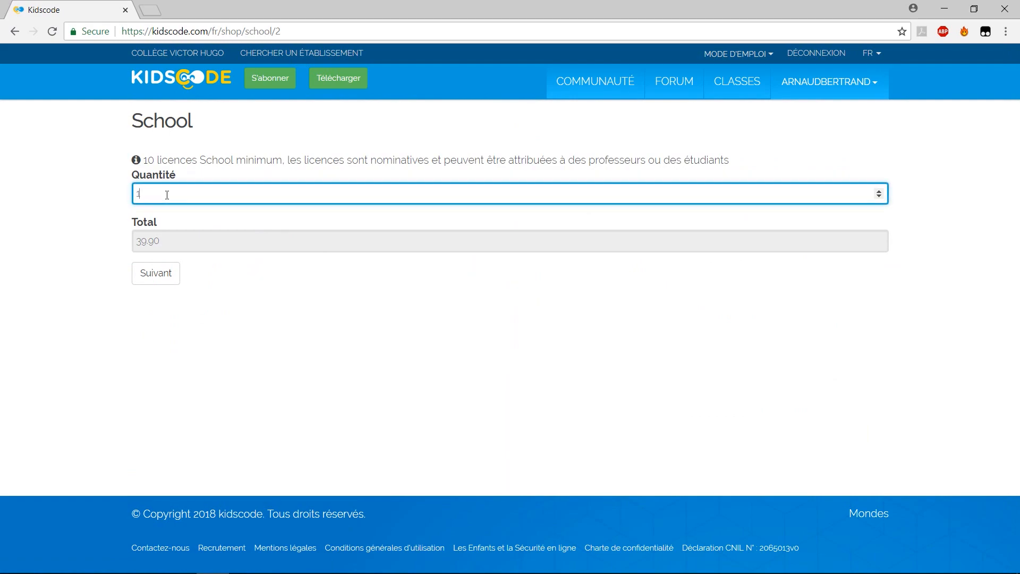
left_click(92, 234)
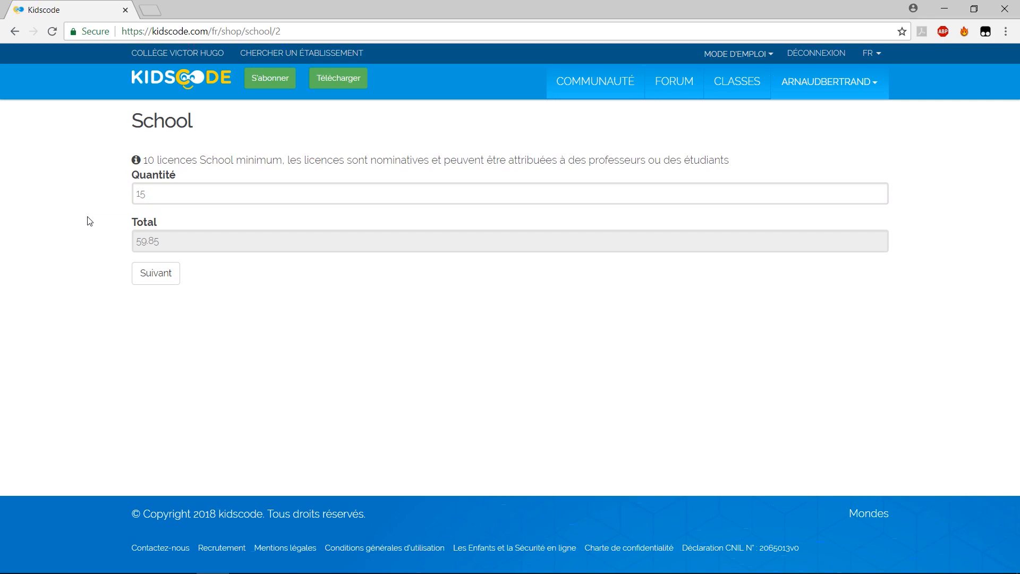
left_click(153, 277)
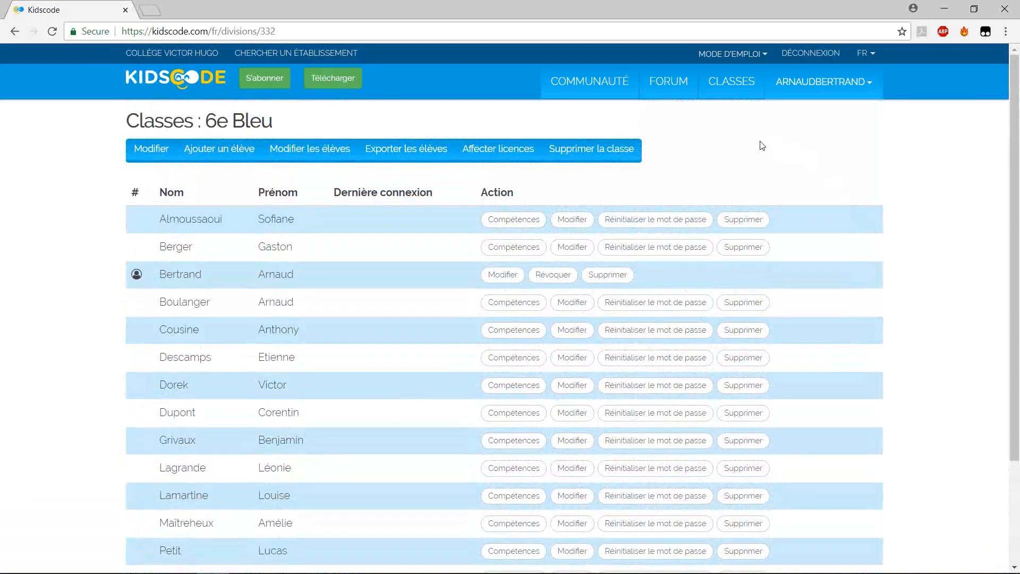
Assign the School licences to all ticked 6e Bleu students and review the pupil list.
left_click(502, 156)
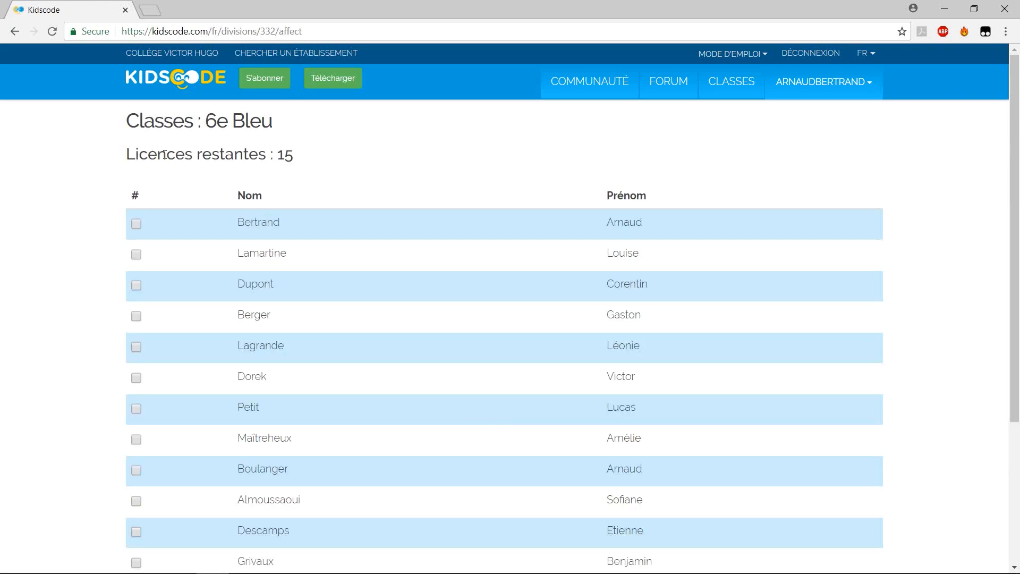
left_click_drag(301, 159, 275, 157)
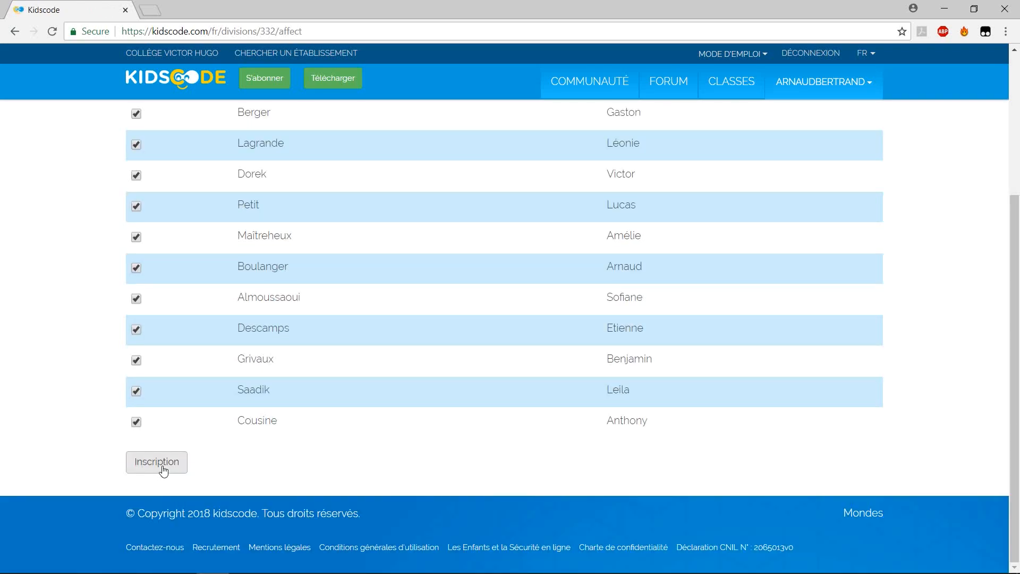
left_click(163, 470)
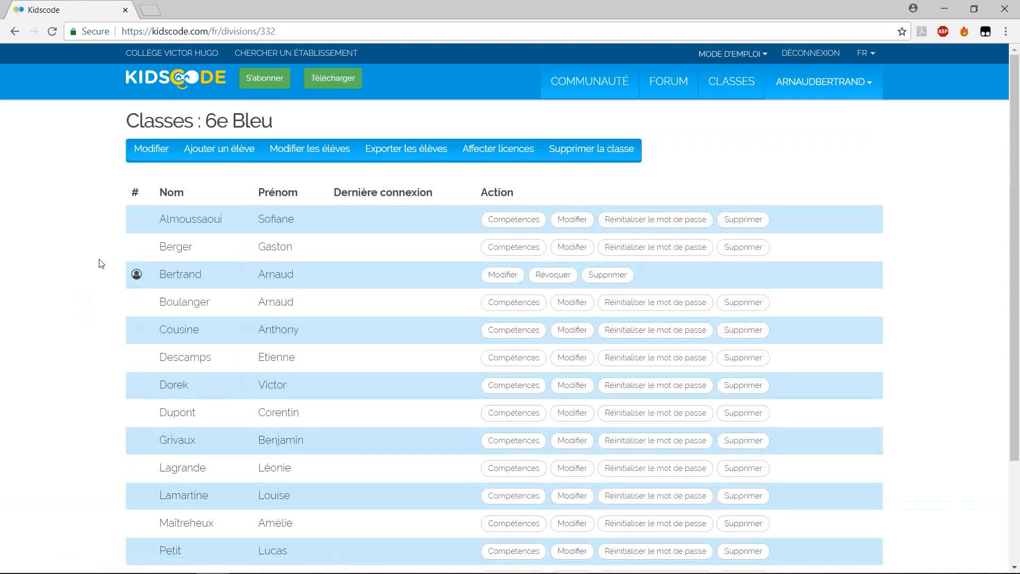
scroll(107, 259, "down", 3)
scroll(111, 259, "up", 5)
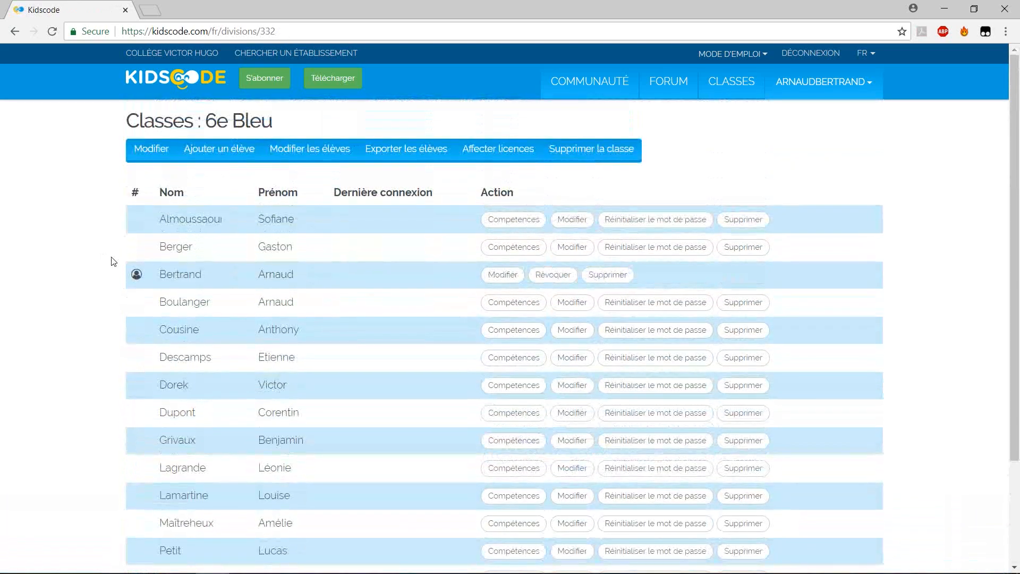